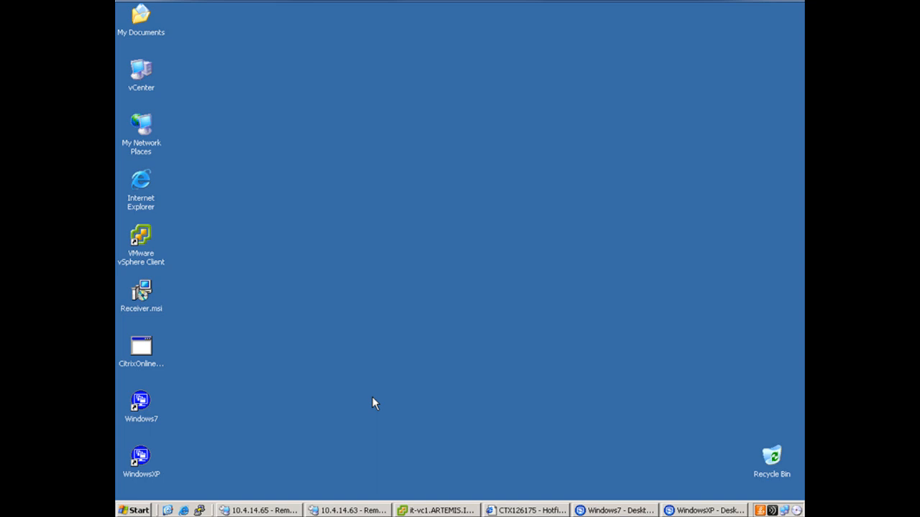
click(272, 510)
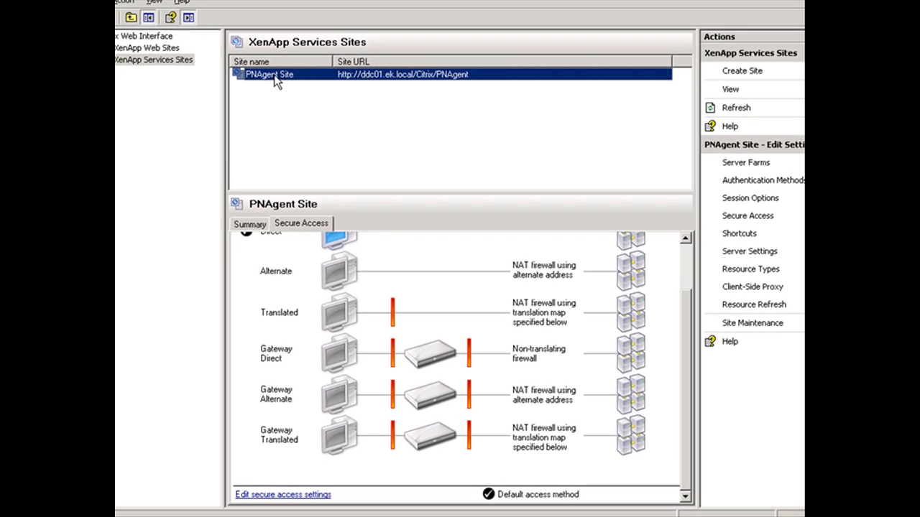
right_click(276, 80)
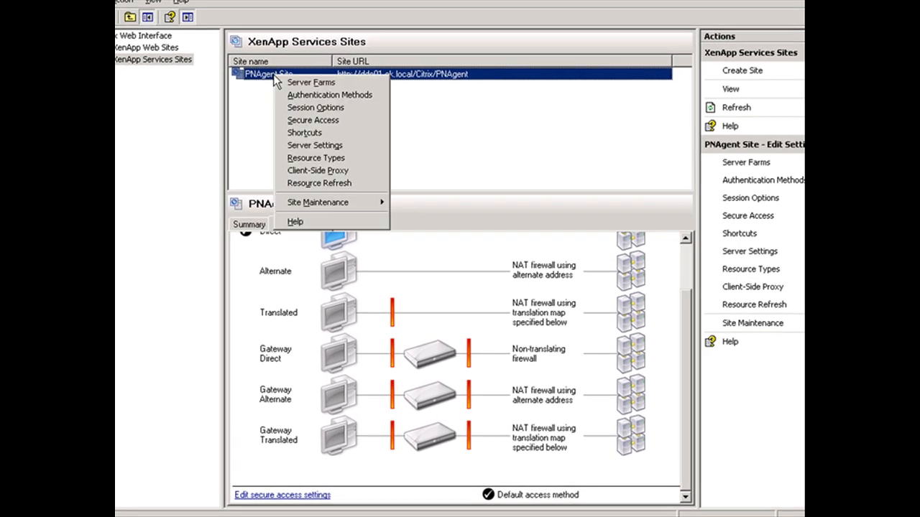
click(346, 147)
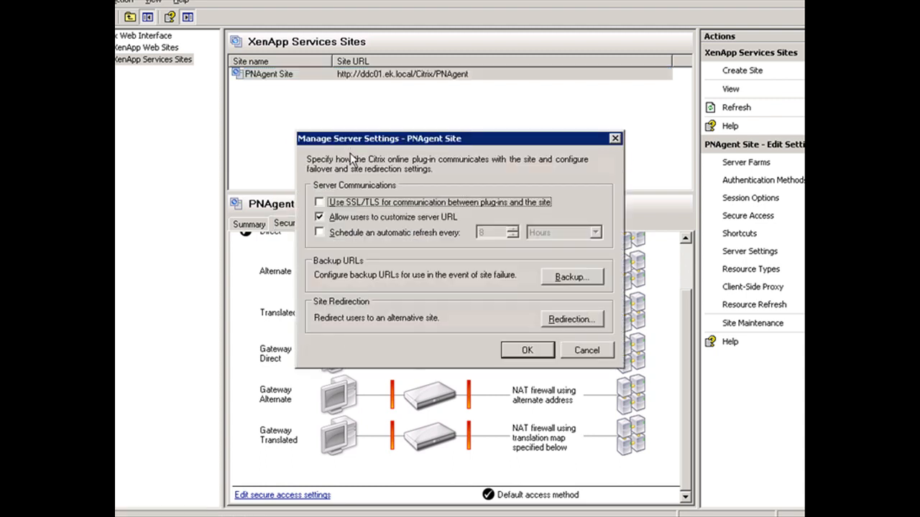
click(320, 217)
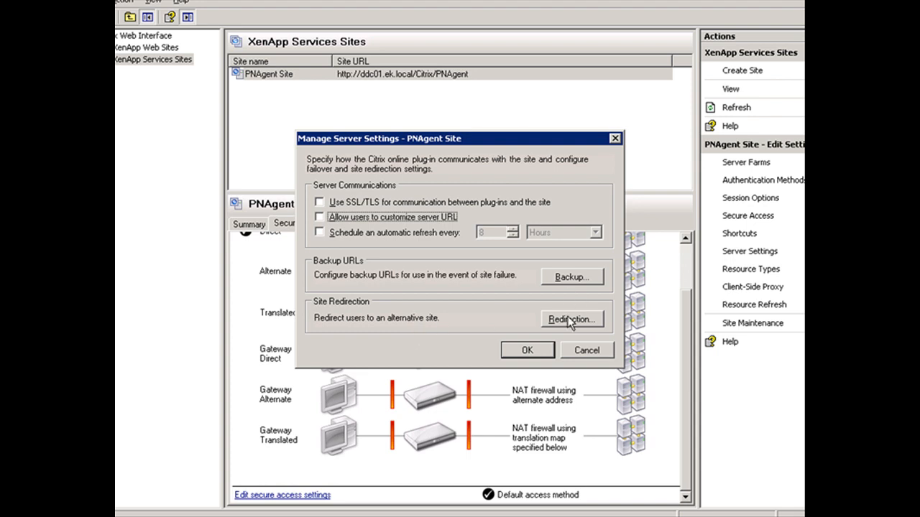
click(527, 352)
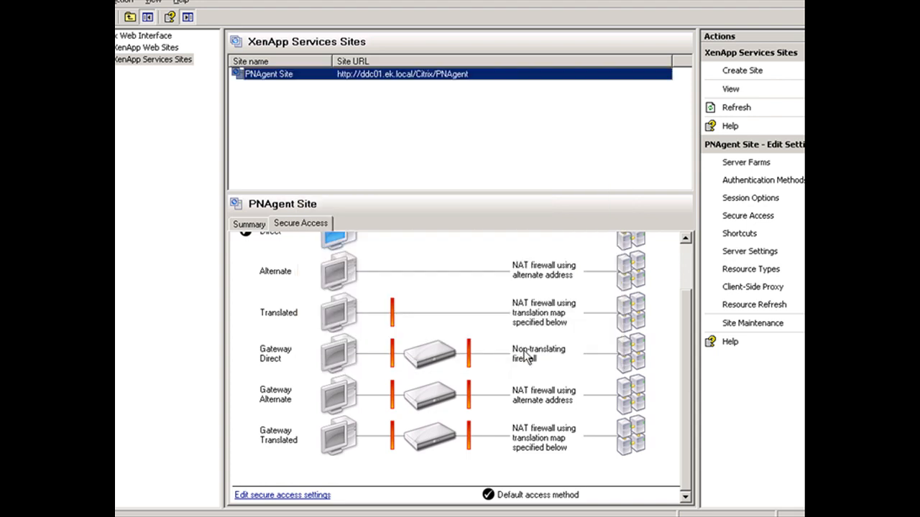
Step: In the PNAgent Site's session options, keep the fixed custom window size and disable the 16 colors and 256 colors depths
right_click(283, 77)
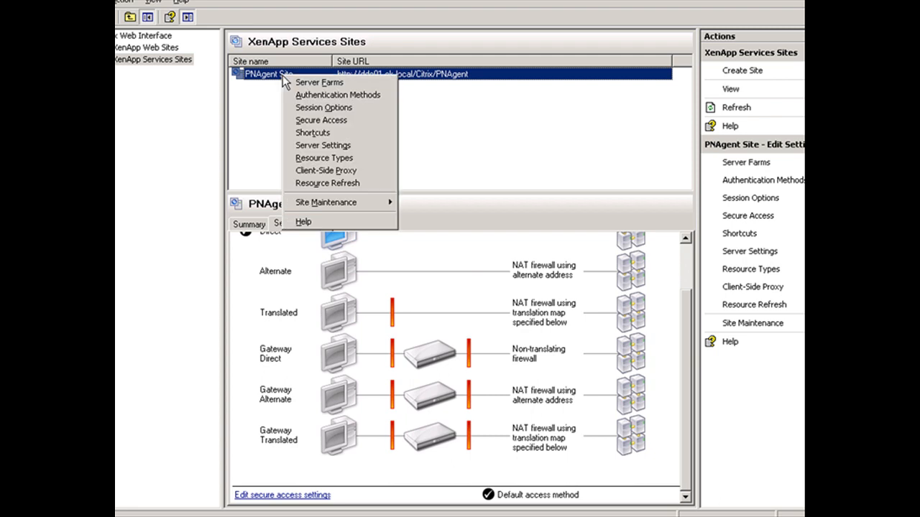
click(363, 112)
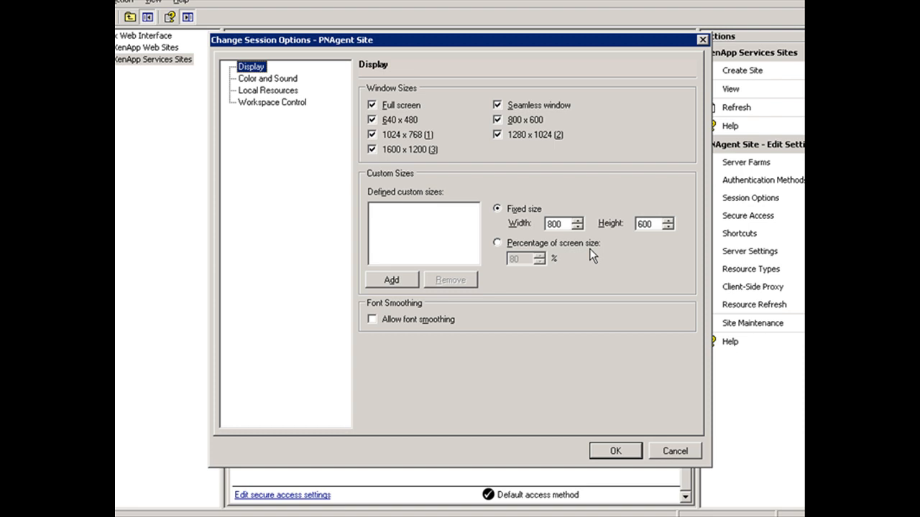
click(500, 242)
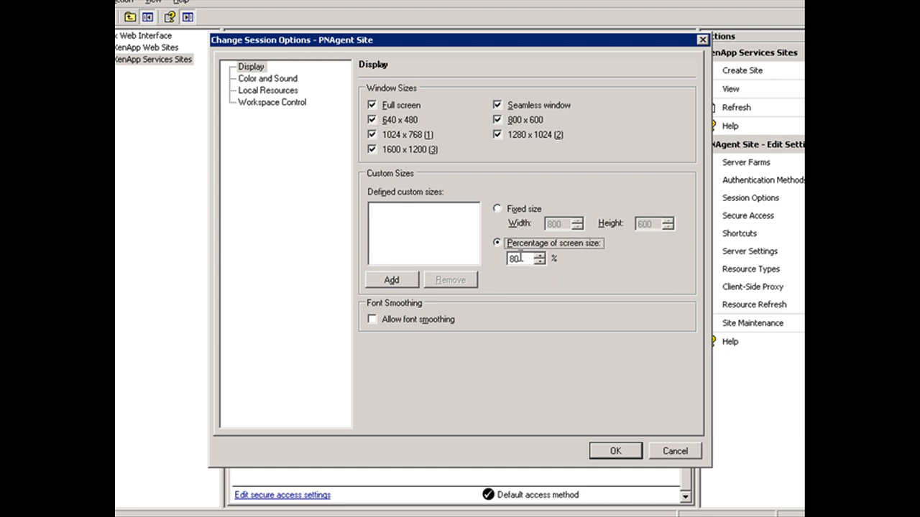
click(509, 210)
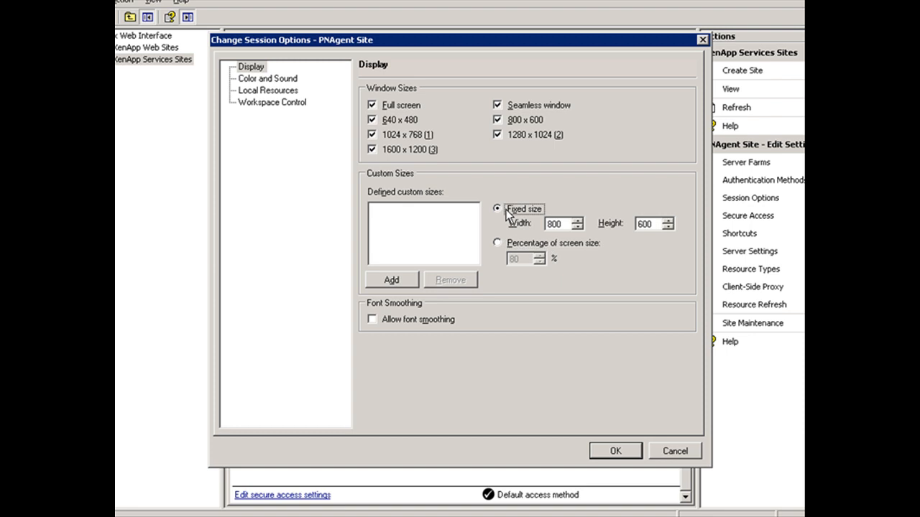
click(273, 80)
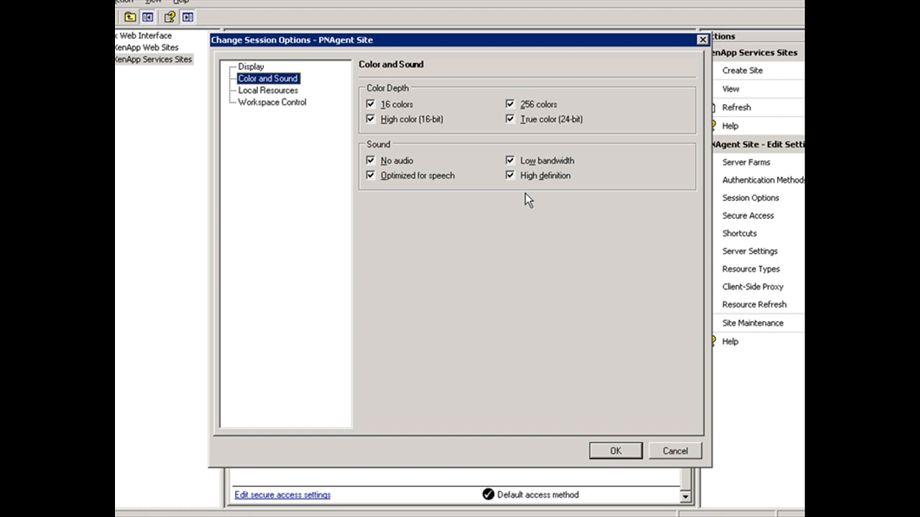
click(371, 105)
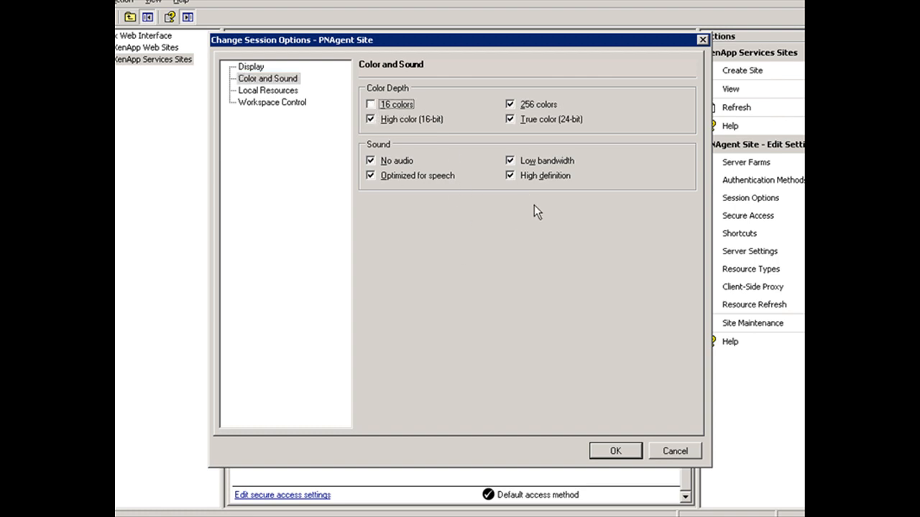
click(510, 105)
Step: Review the local resources and workspace control options, and save the PNAgent Site's session options
click(291, 91)
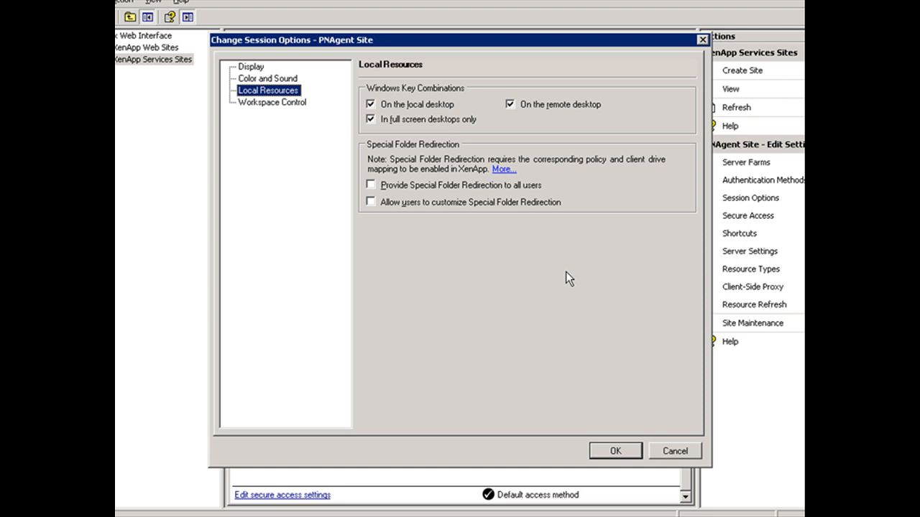
key(Tab)
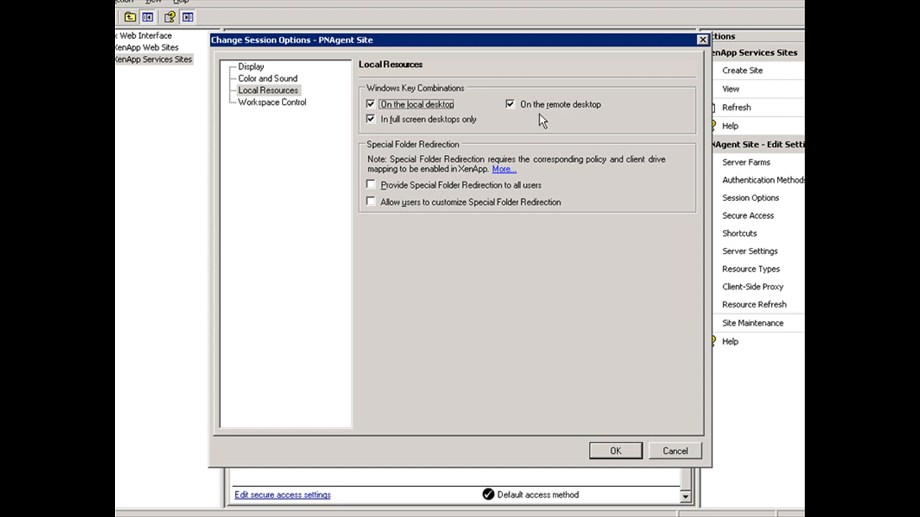
click(301, 104)
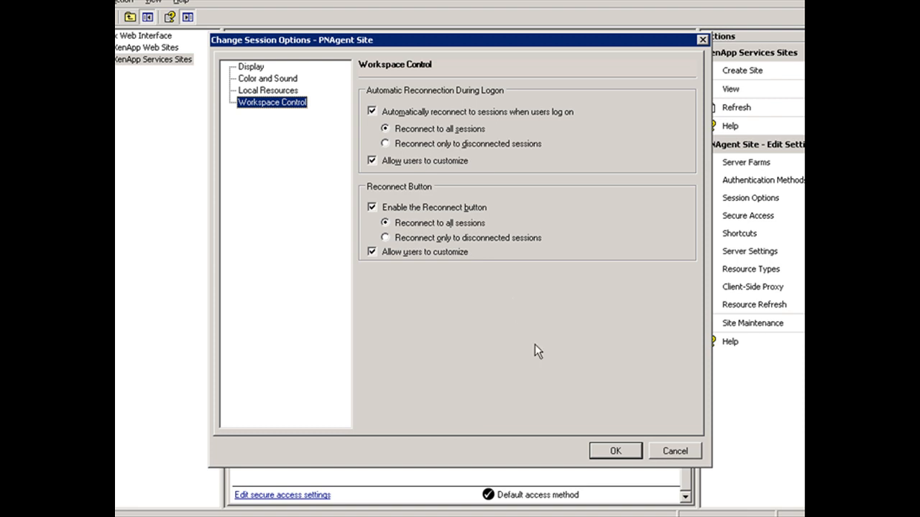
click(615, 452)
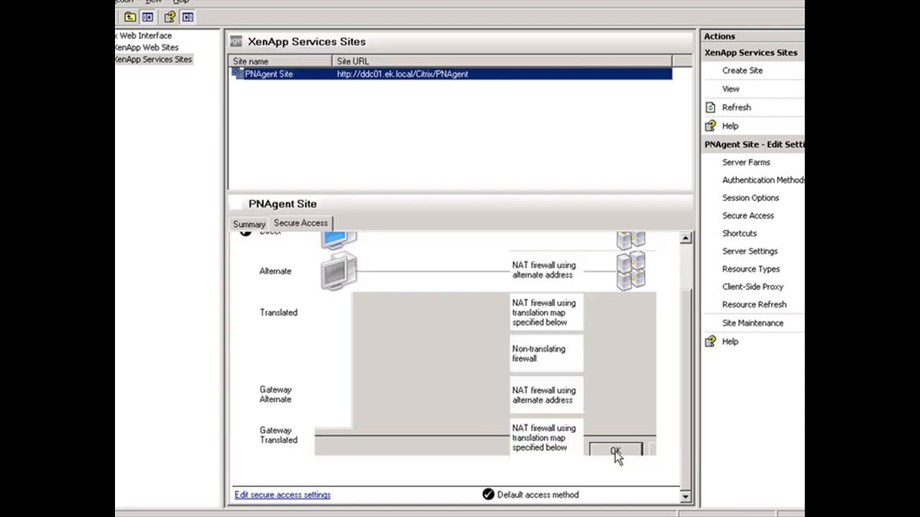
Step: Configure the PNAgent Site's Start menu shortcuts to create an additional submenu named EK and disallow users from specifying the submenu name
right_click(309, 79)
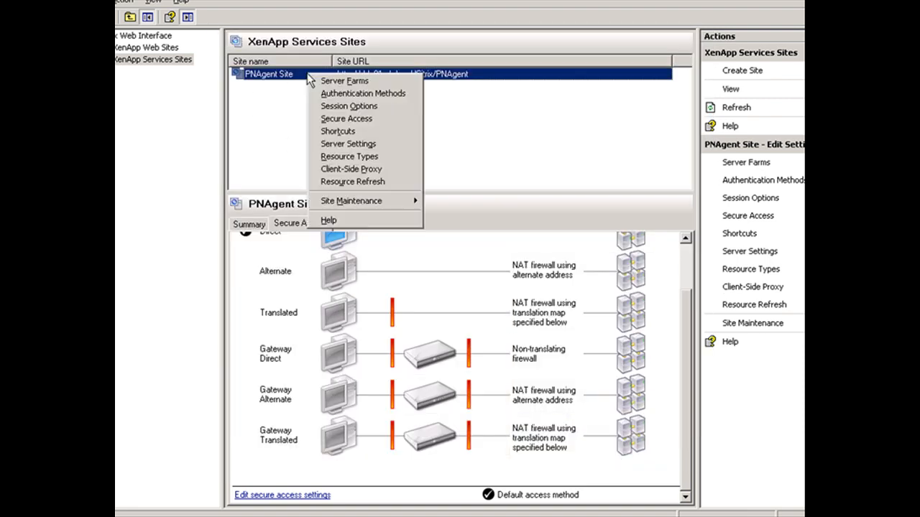
click(364, 132)
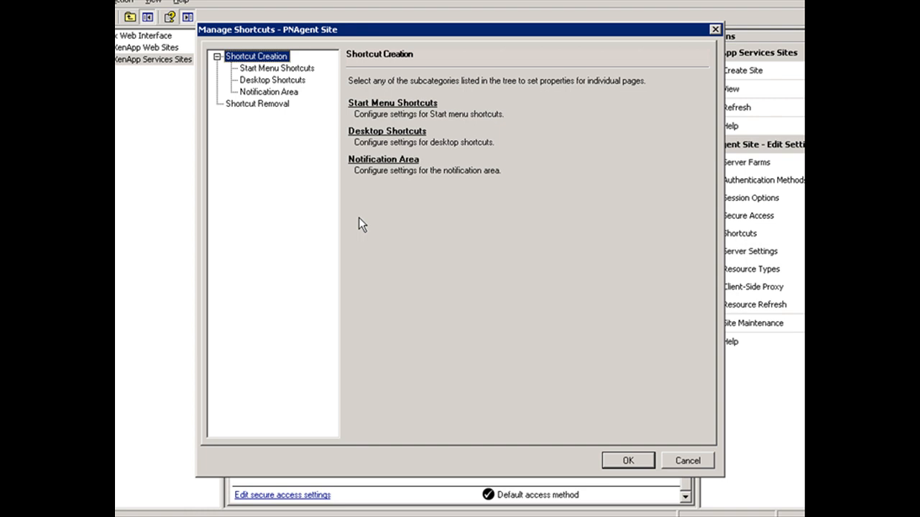
click(297, 68)
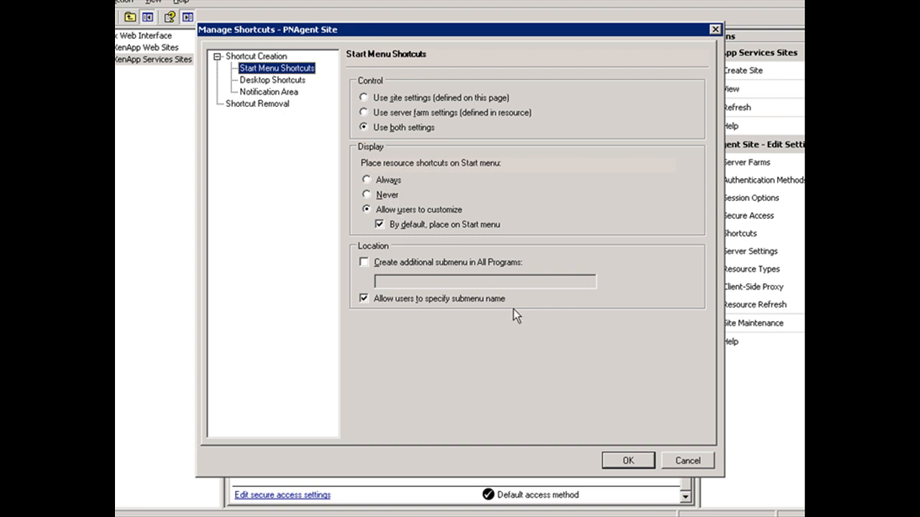
click(370, 264)
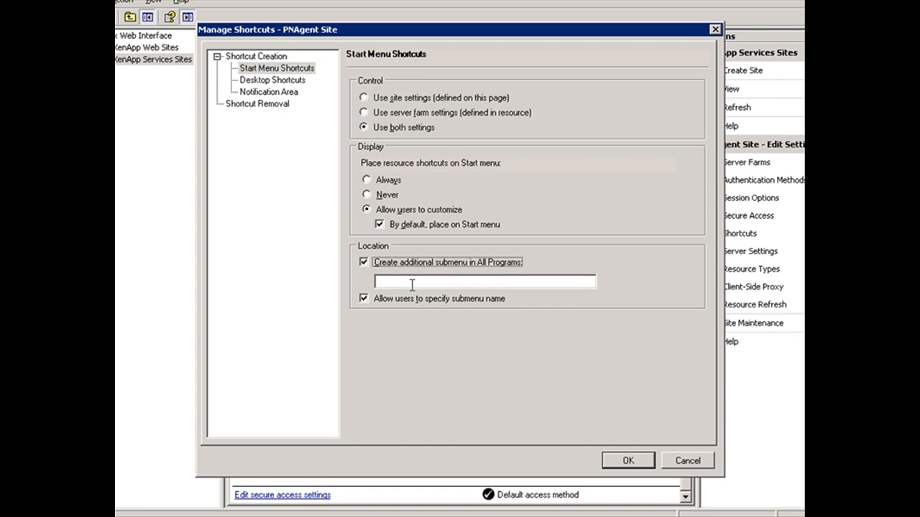
click(409, 281)
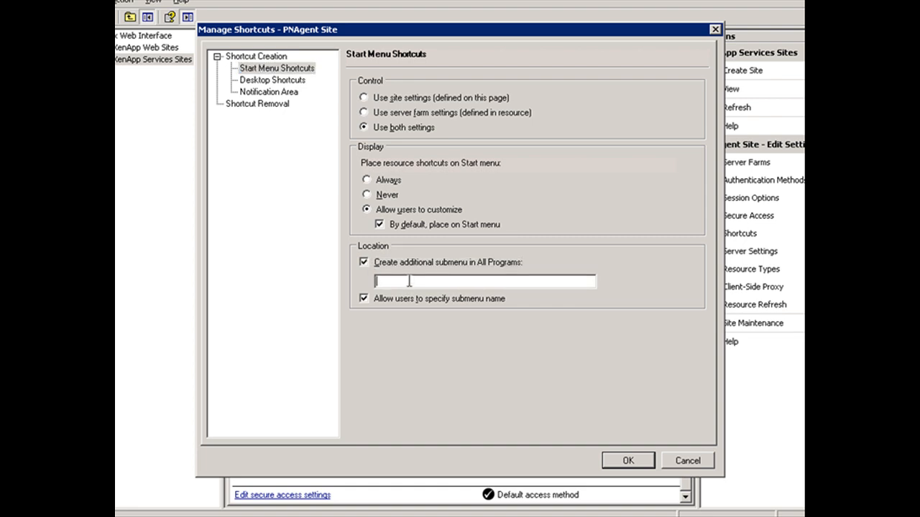
text(EK)
key(Tab)
key(space)
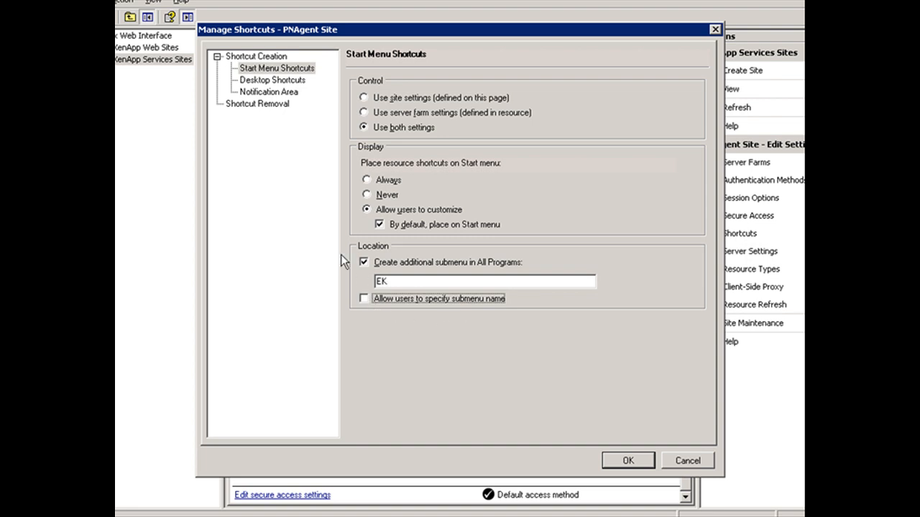
Step: Give the desktop shortcuts folder the custom name EK and disallow users from customizing the folder name
click(288, 81)
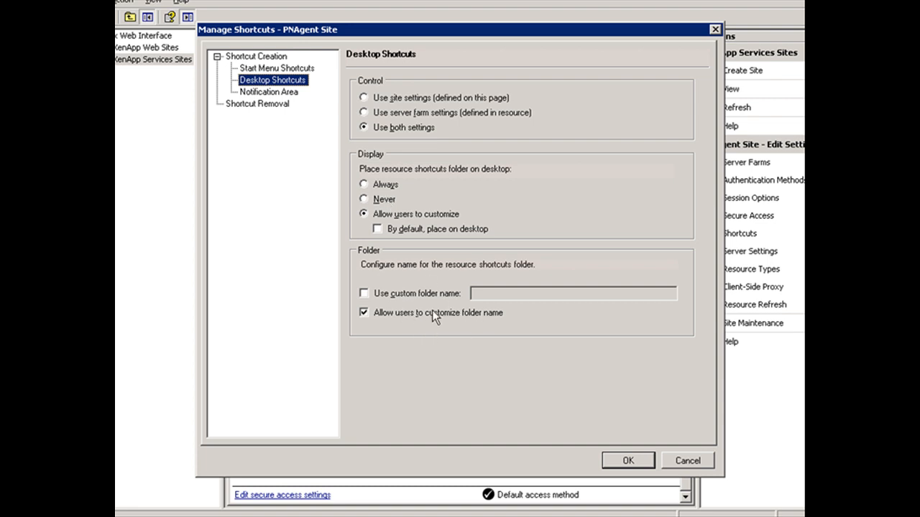
click(404, 291)
click(496, 291)
text(EK)
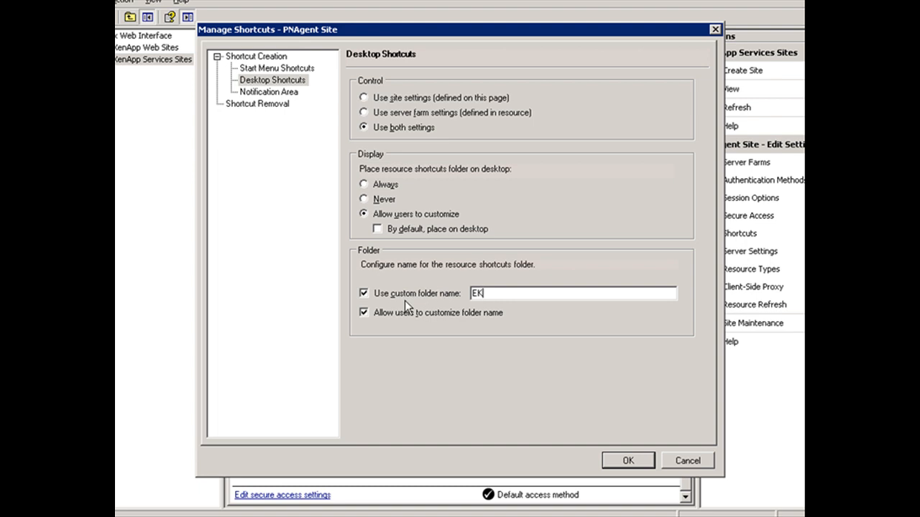
click(381, 315)
Step: Review the notification area and shortcut removal options, leave shortcut removal disabled, and save the shortcut settings
click(288, 94)
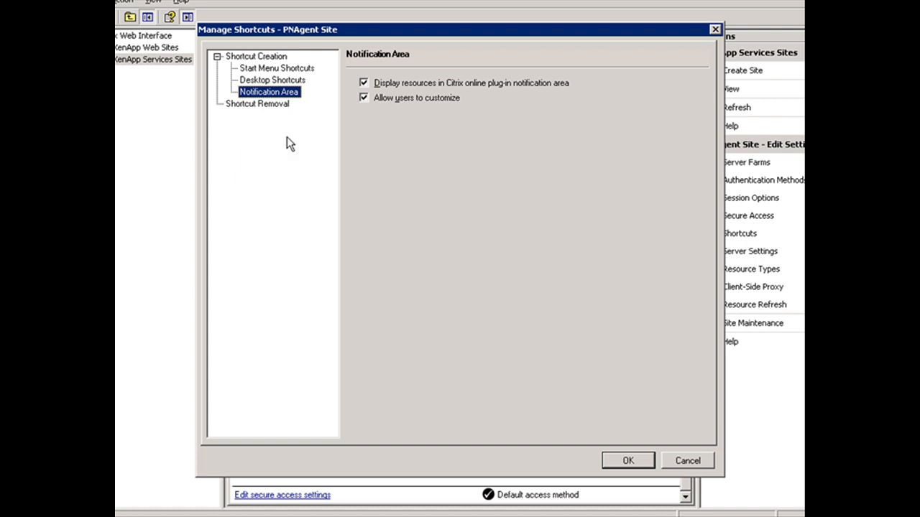
click(268, 104)
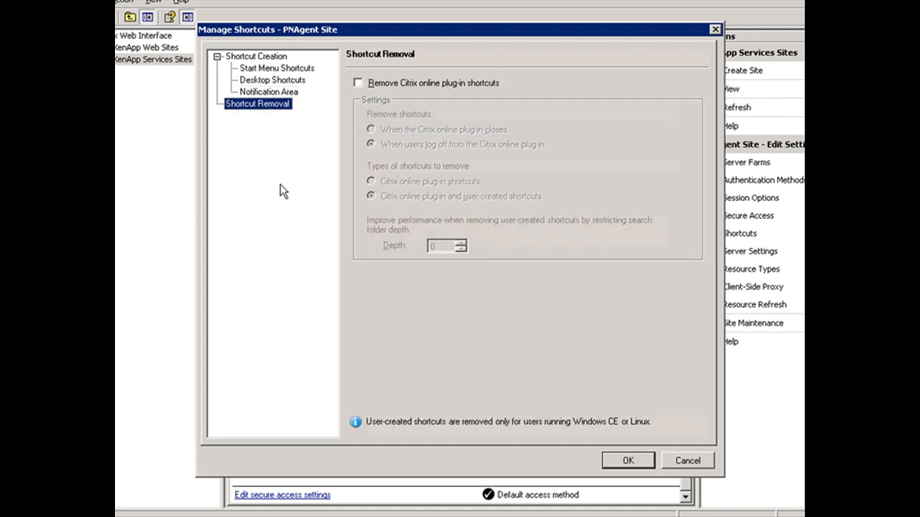
click(361, 81)
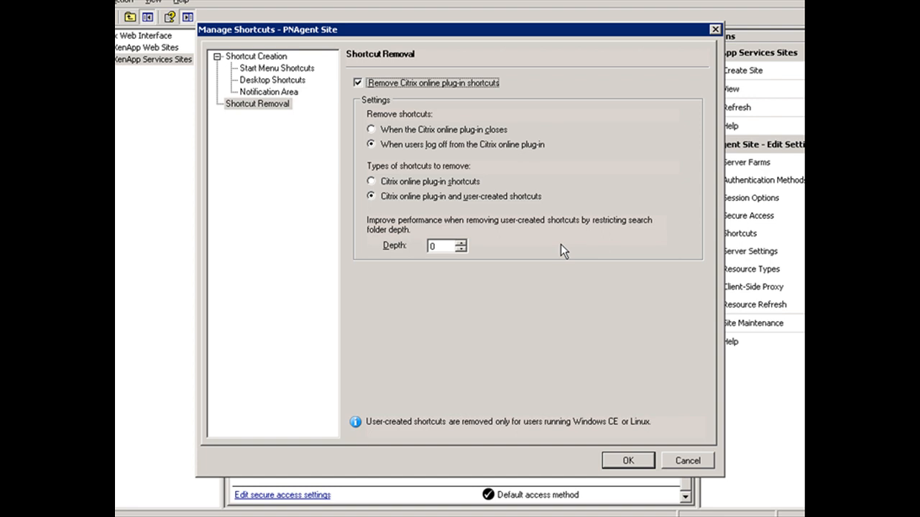
click(357, 84)
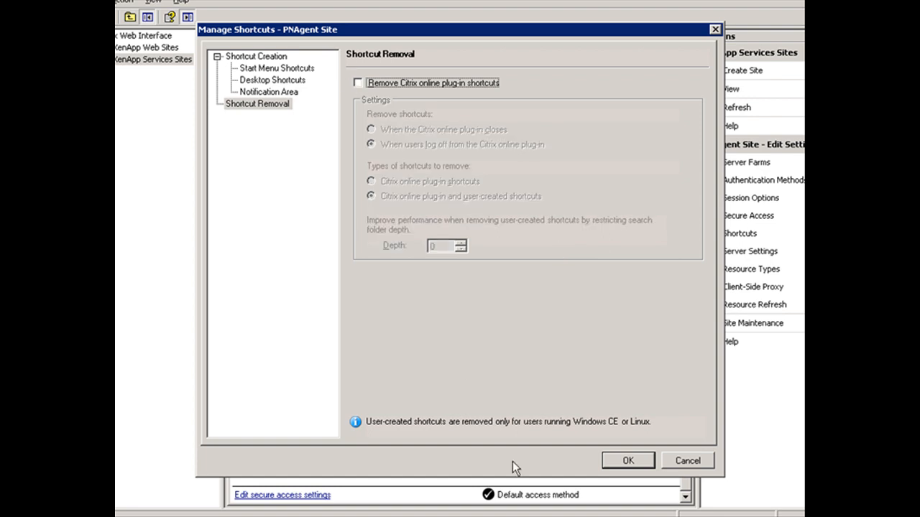
click(628, 460)
click(383, 134)
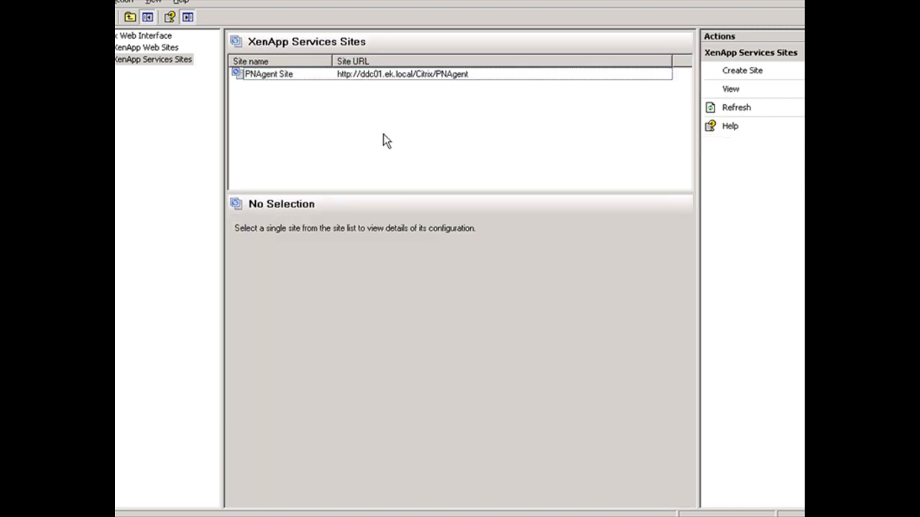
Step: Review the PNAgent Site's published resource refresh settings and accept them as they are
click(301, 80)
right_click(299, 81)
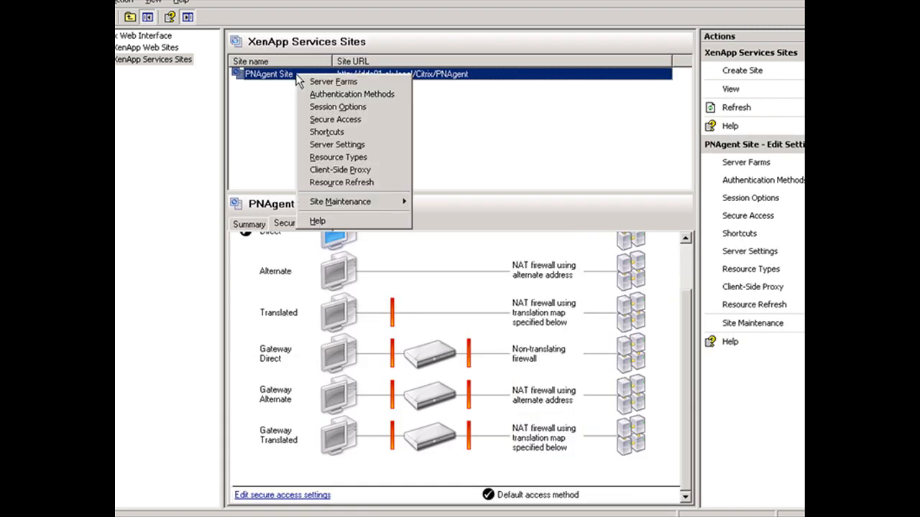
click(355, 182)
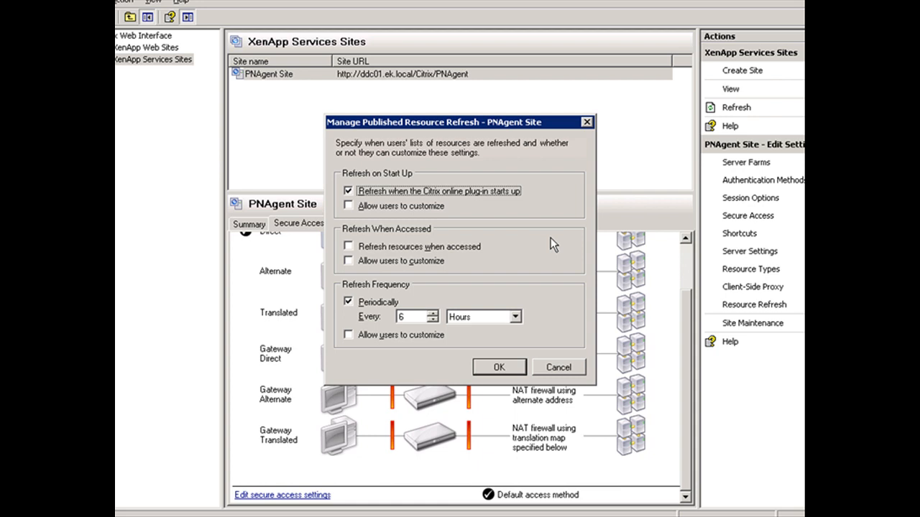
click(499, 368)
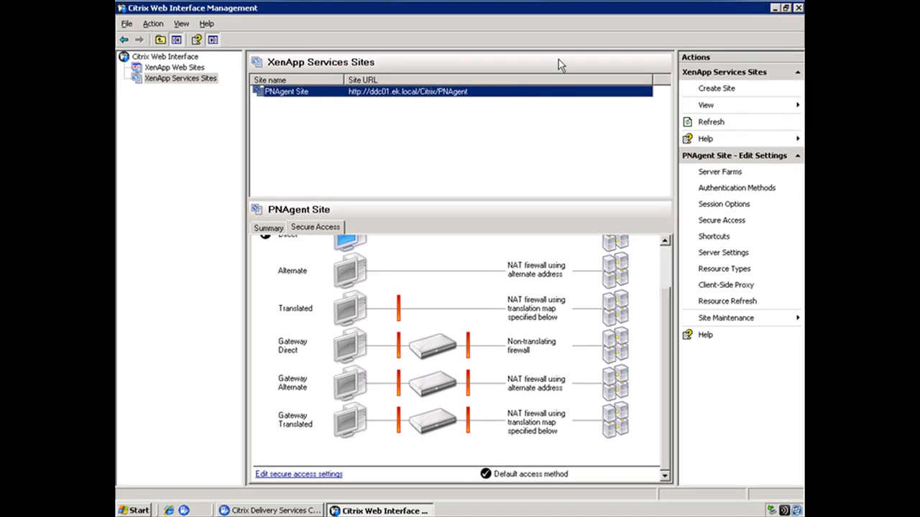
Step: Switch from the remote server session to Citrix Receiver on the local desktop and run an application refresh on the Citrix online plug-in
mouse_move(554, 9)
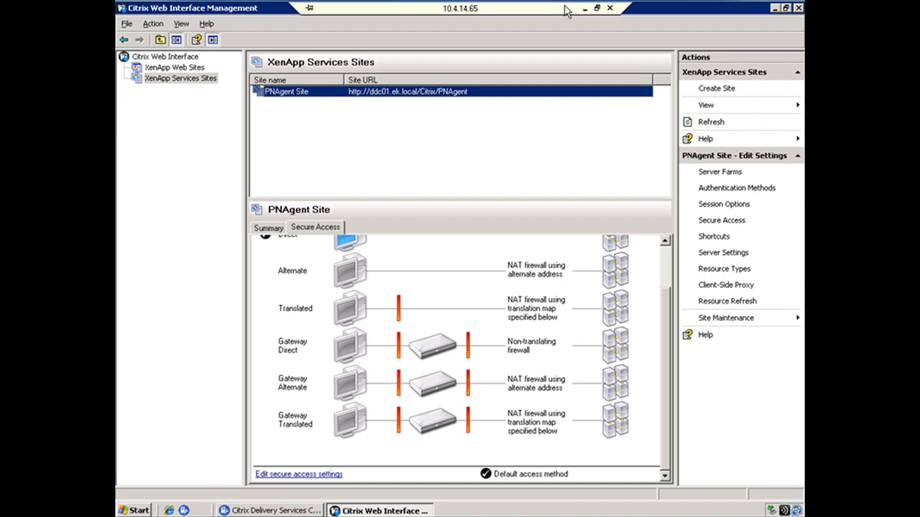
click(585, 9)
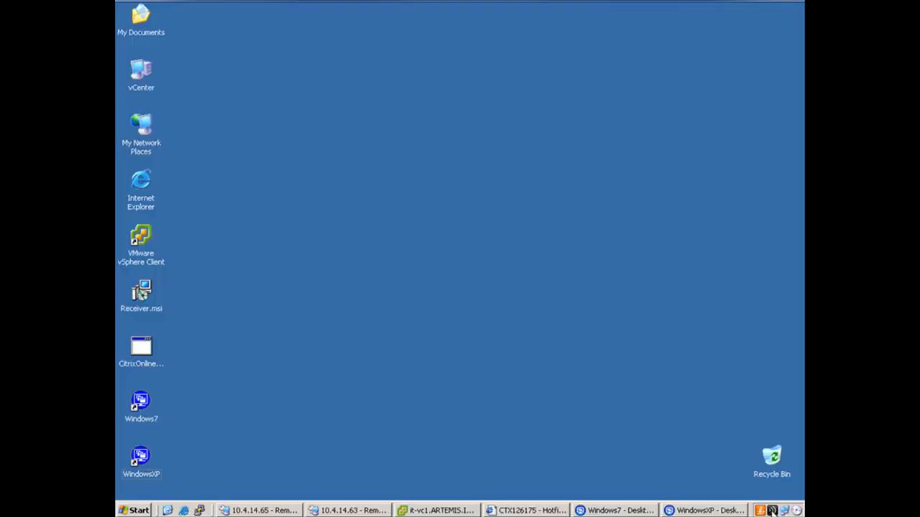
double_click(771, 508)
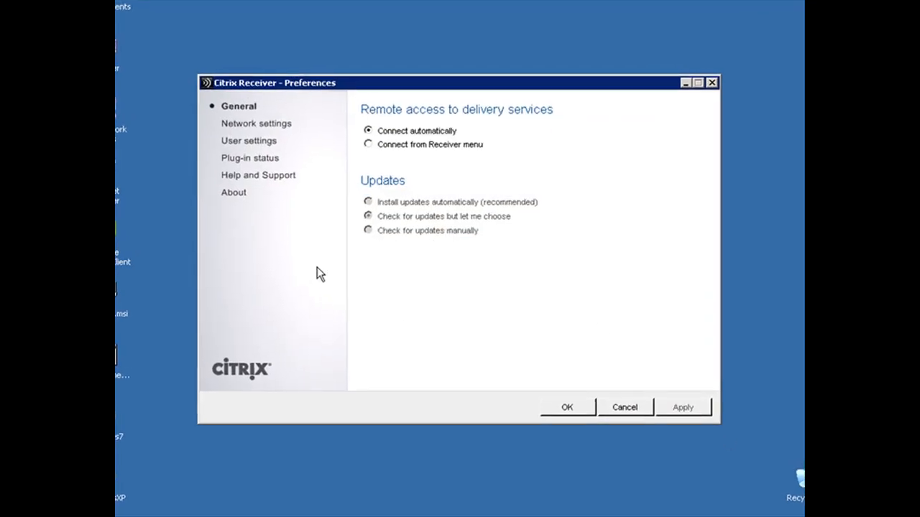
click(241, 158)
right_click(390, 150)
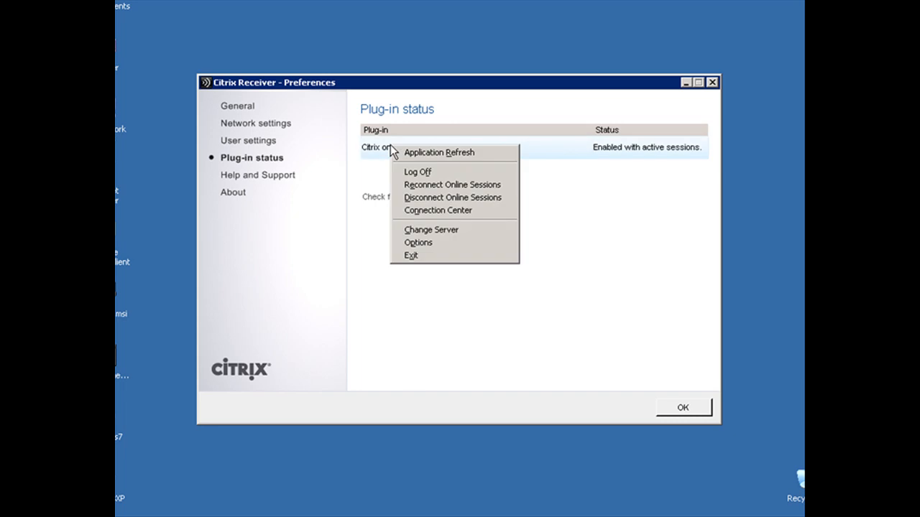
click(448, 153)
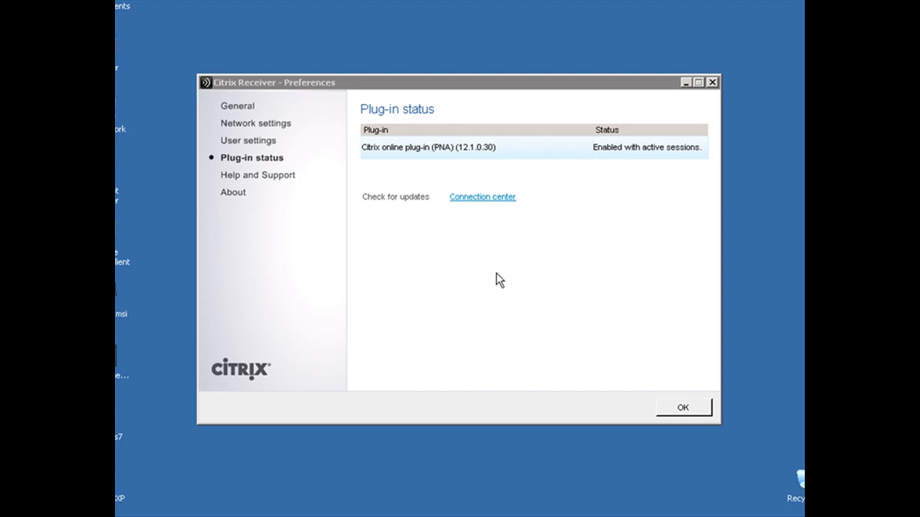
click(682, 408)
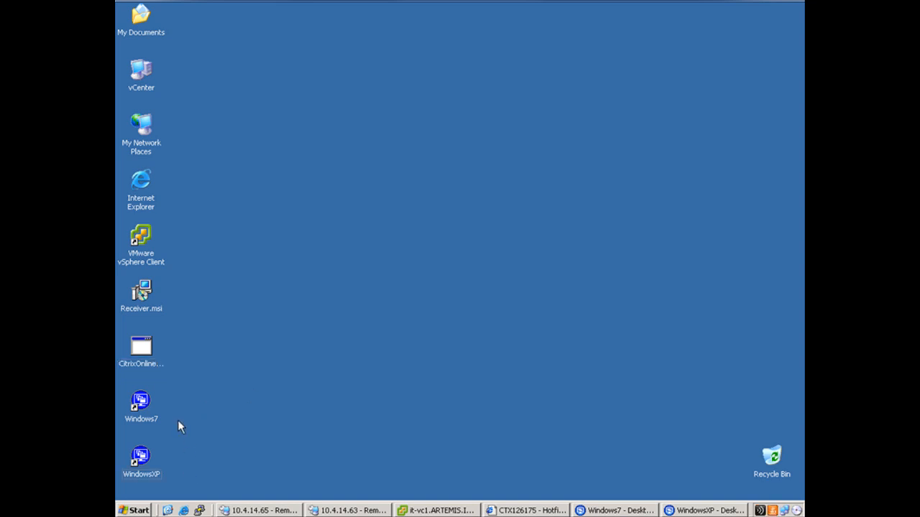
Step: Exit the Citrix online plug-in through the Citrix Receiver preferences and close the preferences
double_click(760, 510)
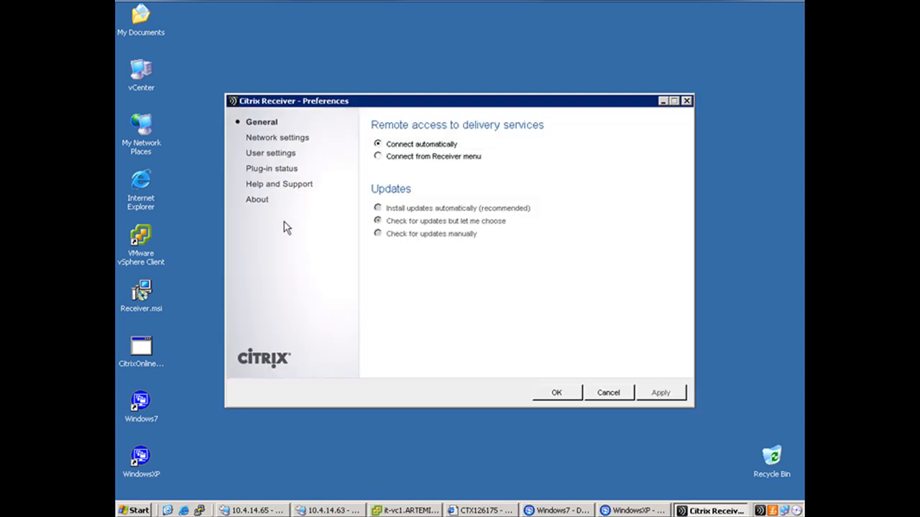
click(265, 169)
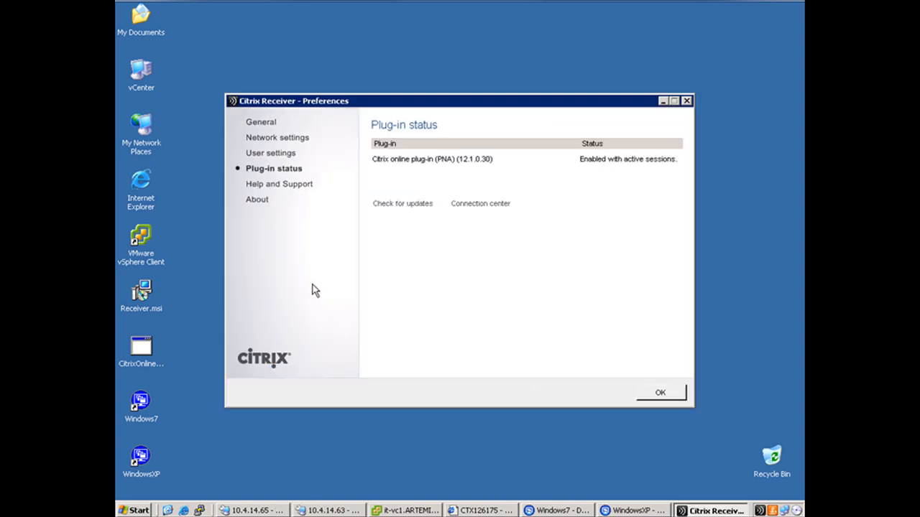
right_click(421, 163)
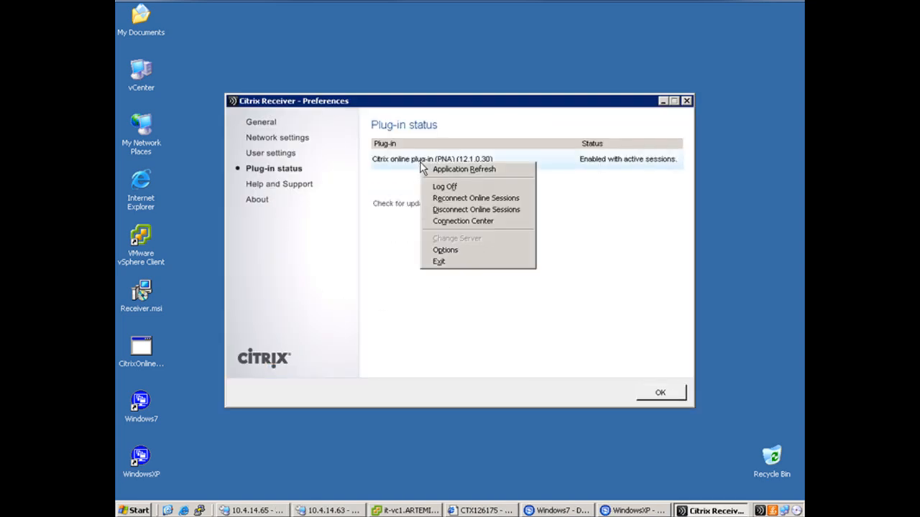
click(437, 263)
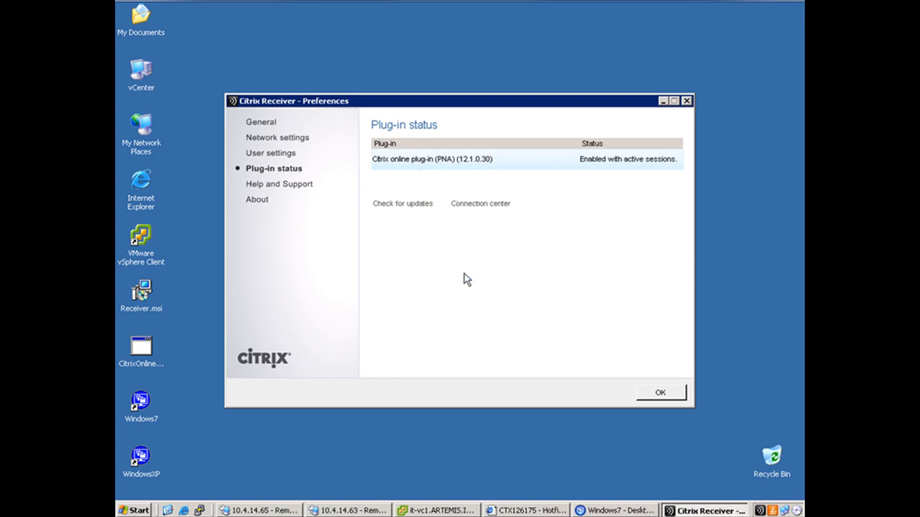
click(659, 393)
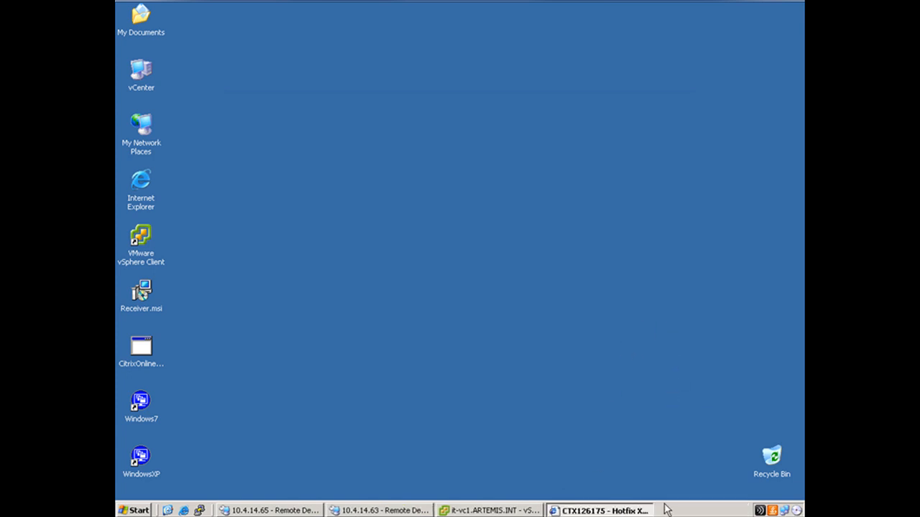
Step: Restart the Citrix Online plug-in, logging on with the account password, and minimize the Windows7 and WindowsXP desktop viewers
click(140, 508)
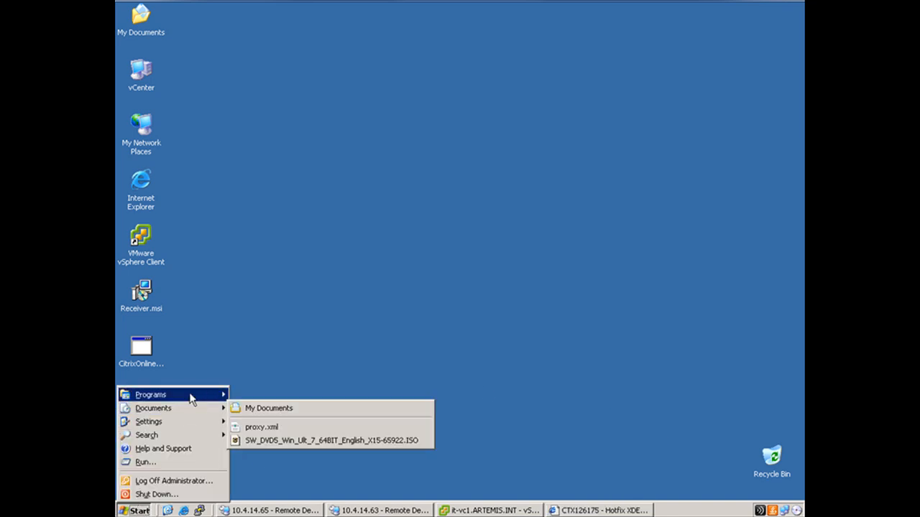
mouse_move(191, 394)
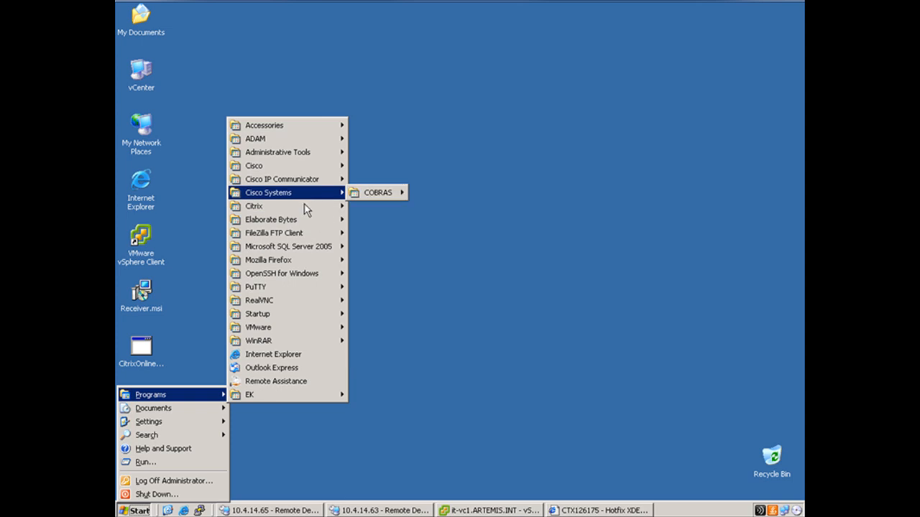
mouse_move(306, 208)
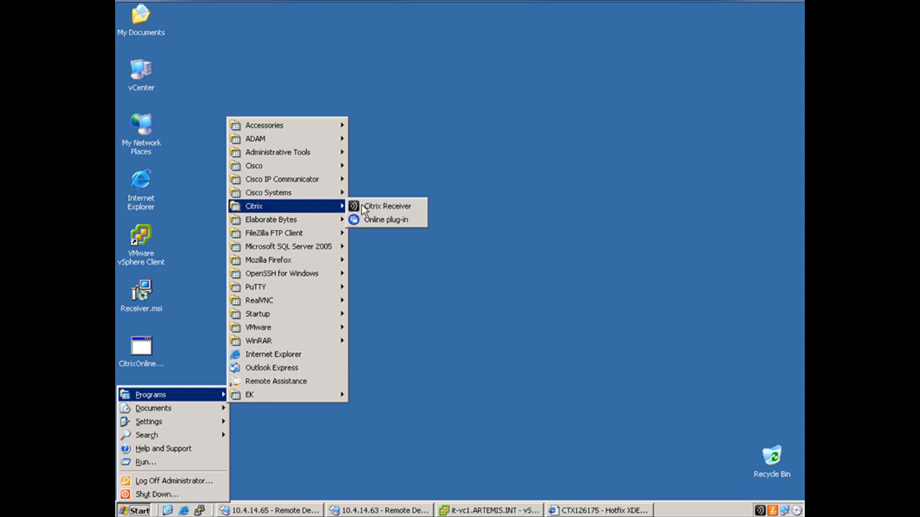
click(405, 220)
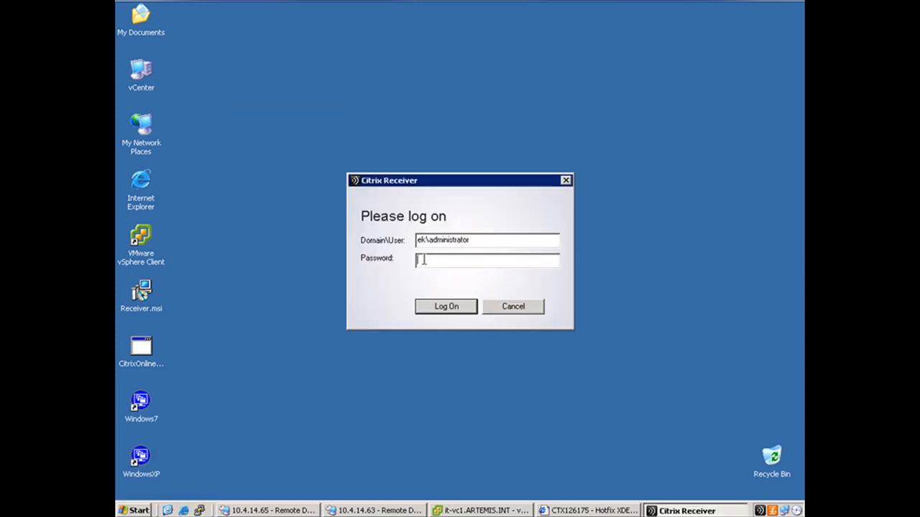
text(••••••••)
key(Return)
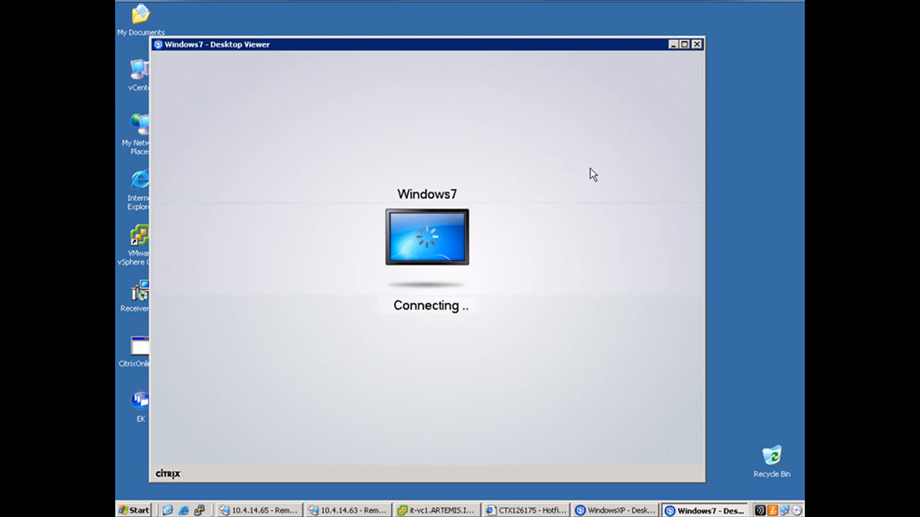
click(672, 44)
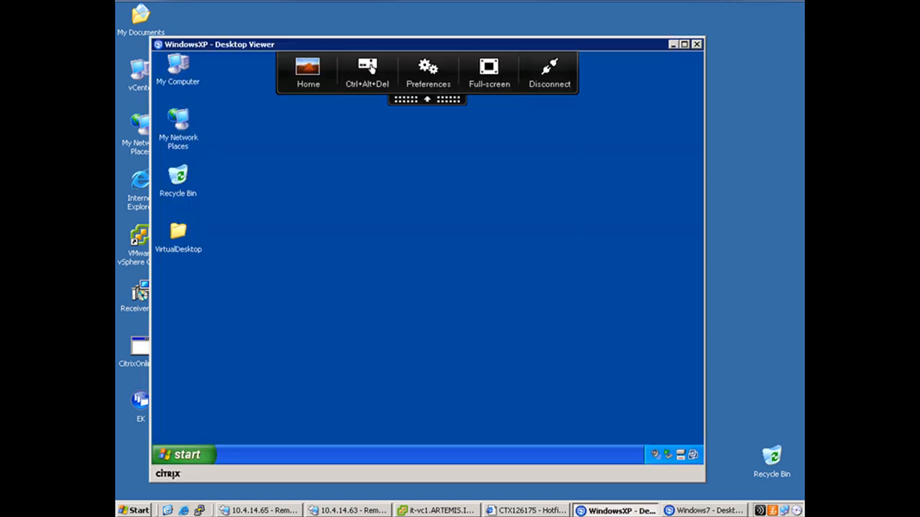
click(673, 44)
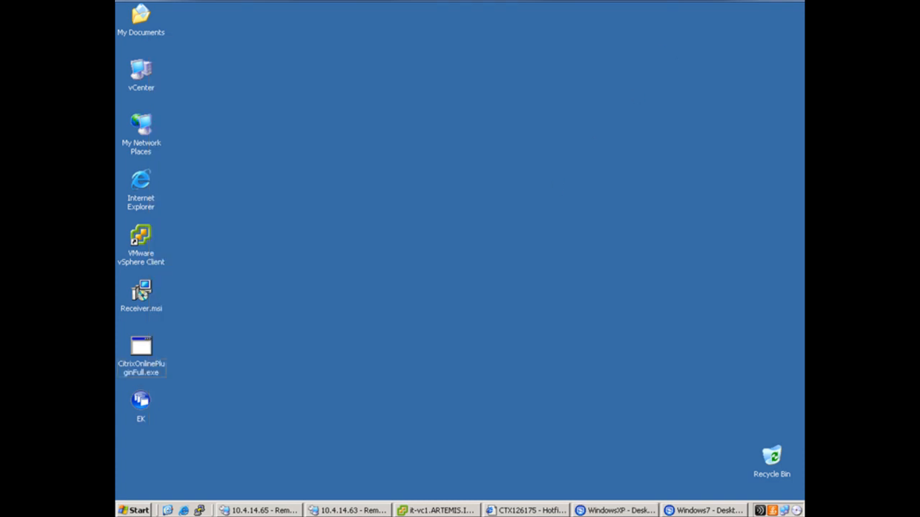
Step: Examine the Citrix online plug-in's server, application display and refresh options in Citrix Receiver
double_click(761, 511)
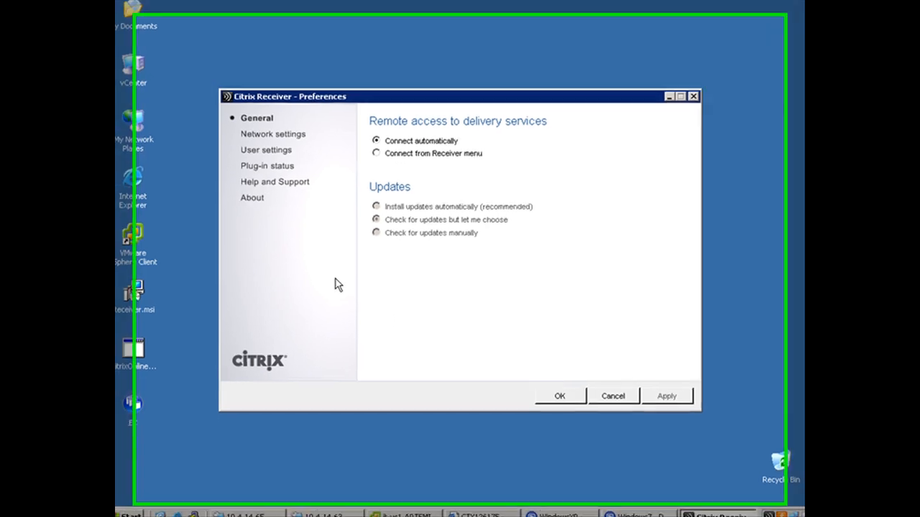
click(281, 170)
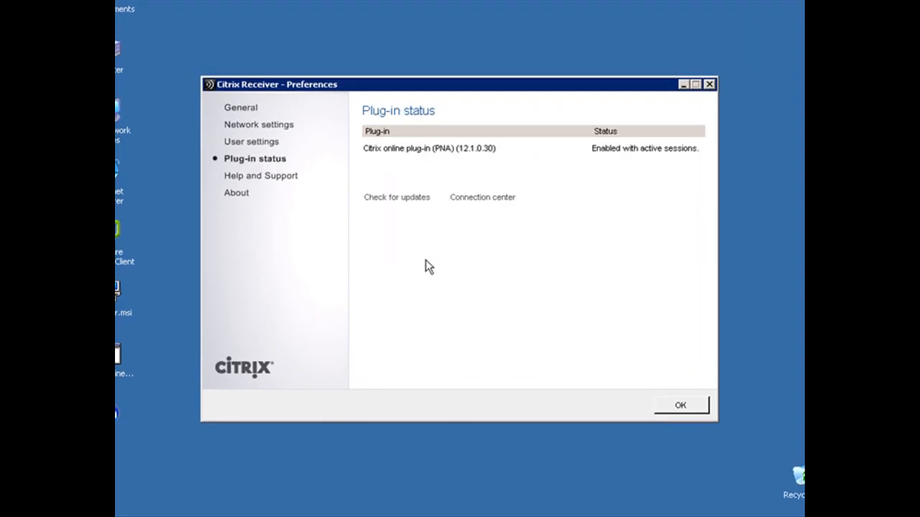
right_click(379, 151)
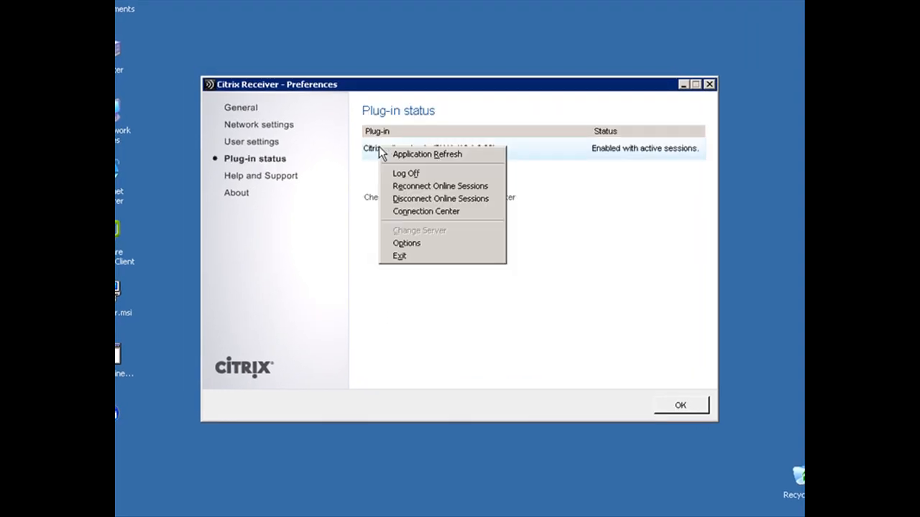
click(459, 245)
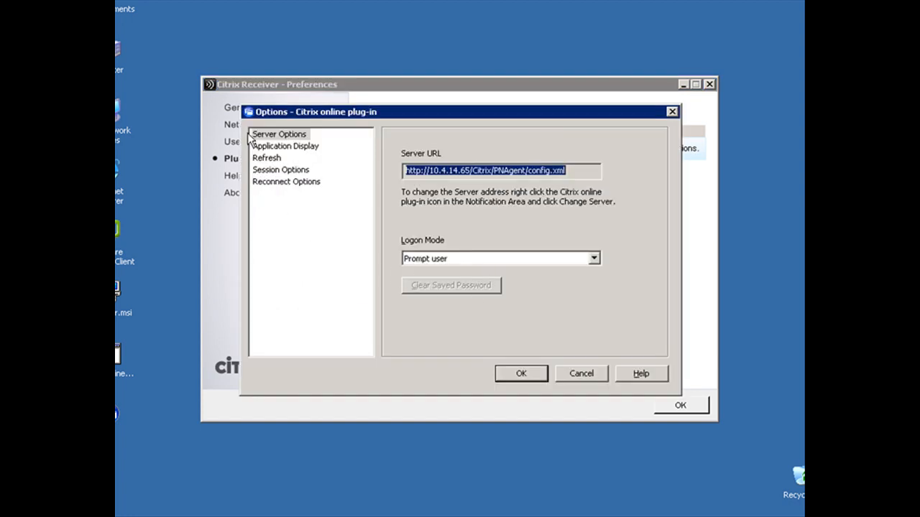
click(308, 148)
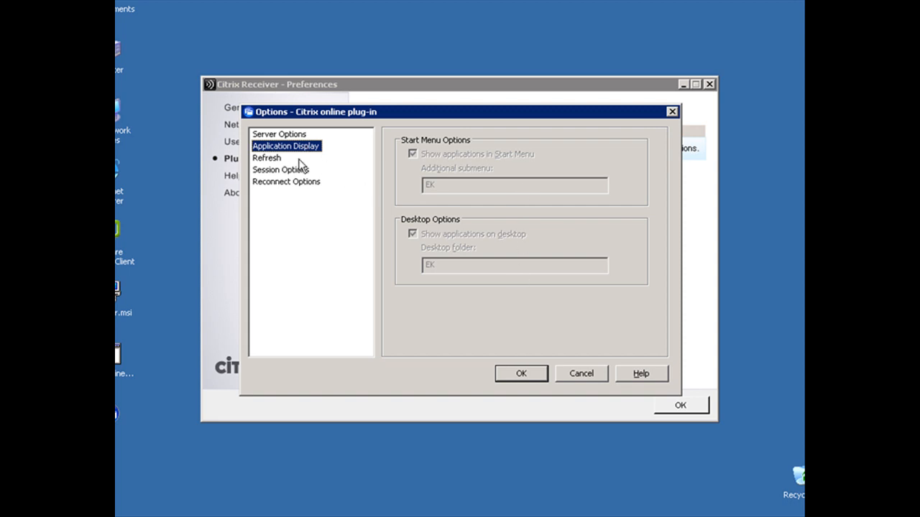
click(273, 159)
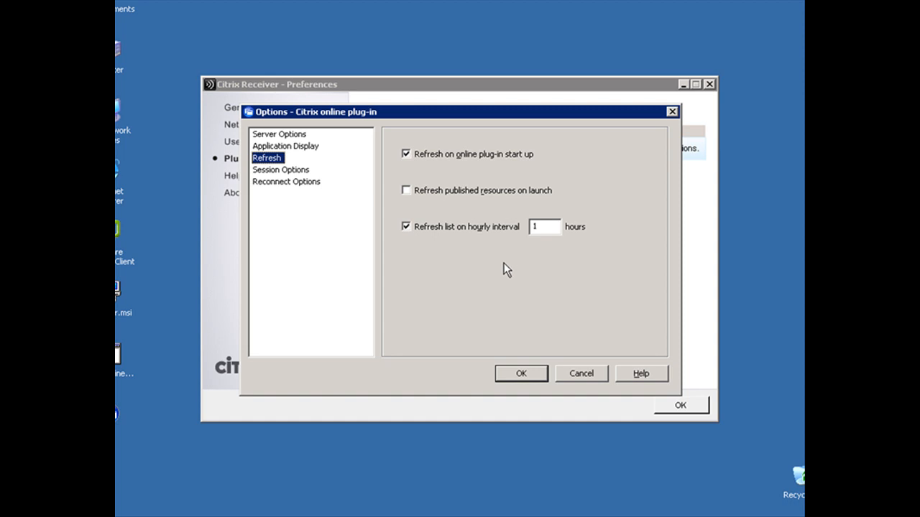
Step: Examine the plug-in's session options, including the requested color quality choices, and its reconnect options, then close without changing anything
click(291, 171)
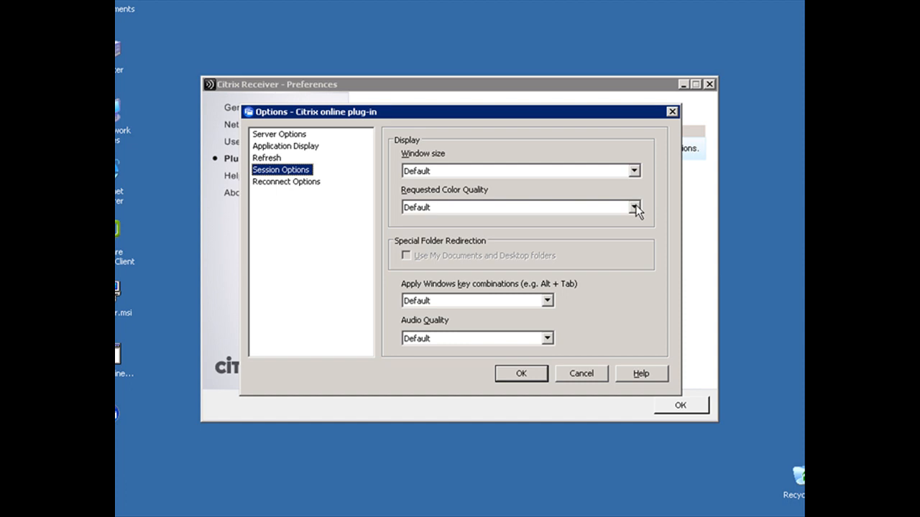
click(636, 208)
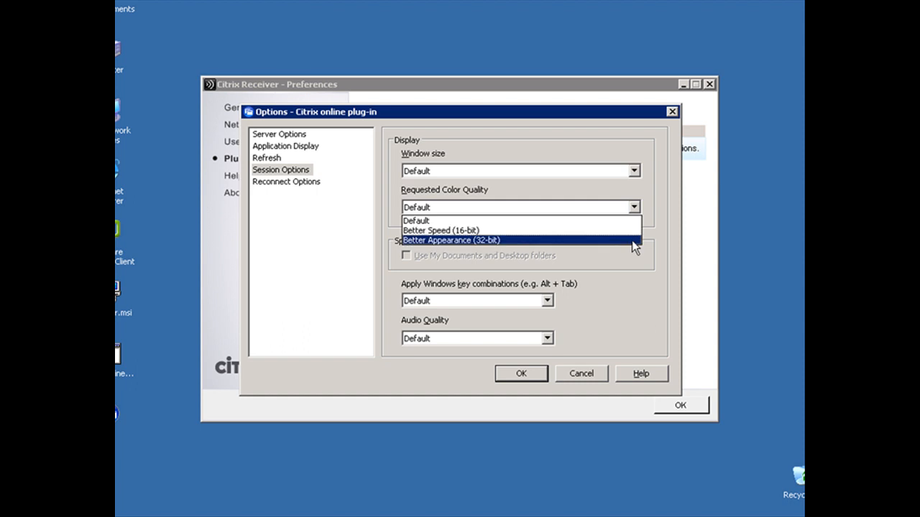
click(635, 281)
click(295, 184)
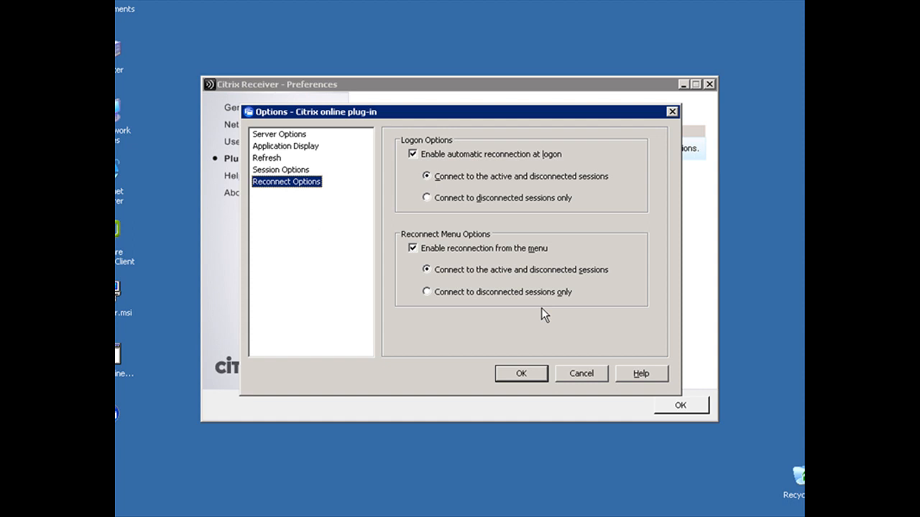
click(583, 374)
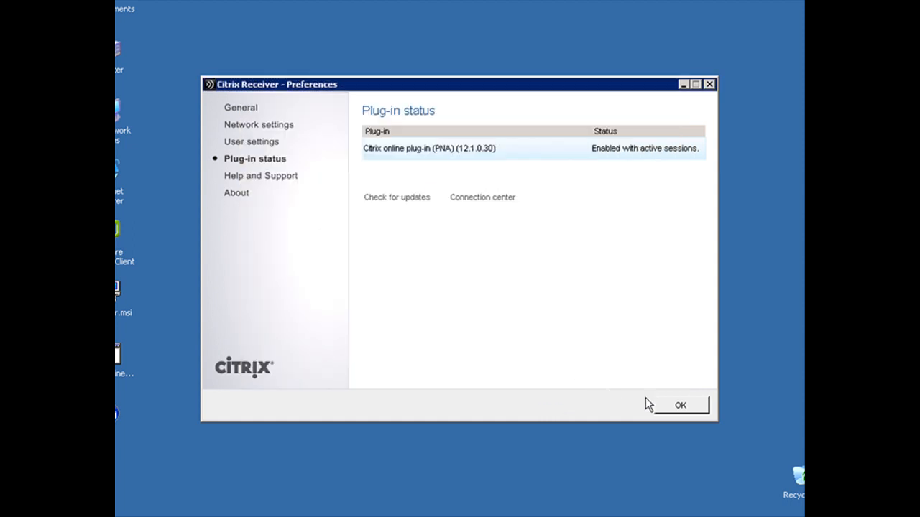
click(677, 407)
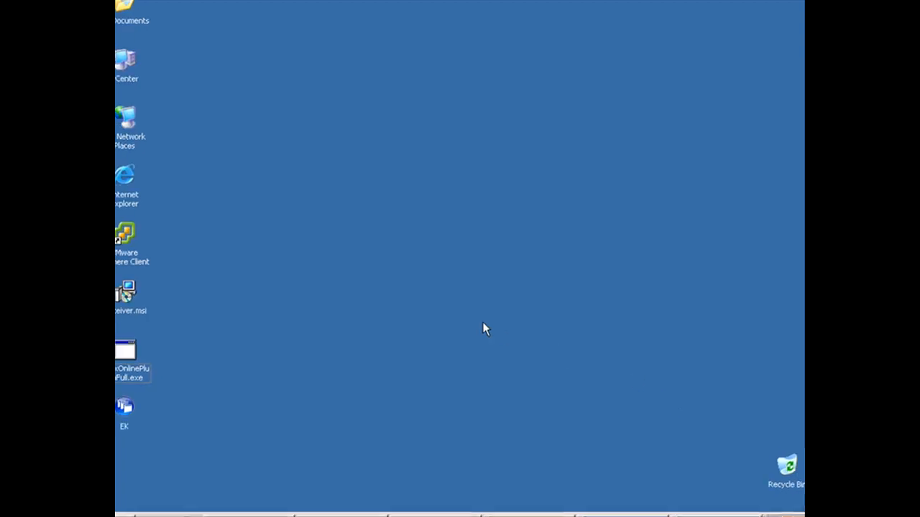
Step: Check the desktop shortcuts inside the EK submenu of the Start menu programs
click(133, 510)
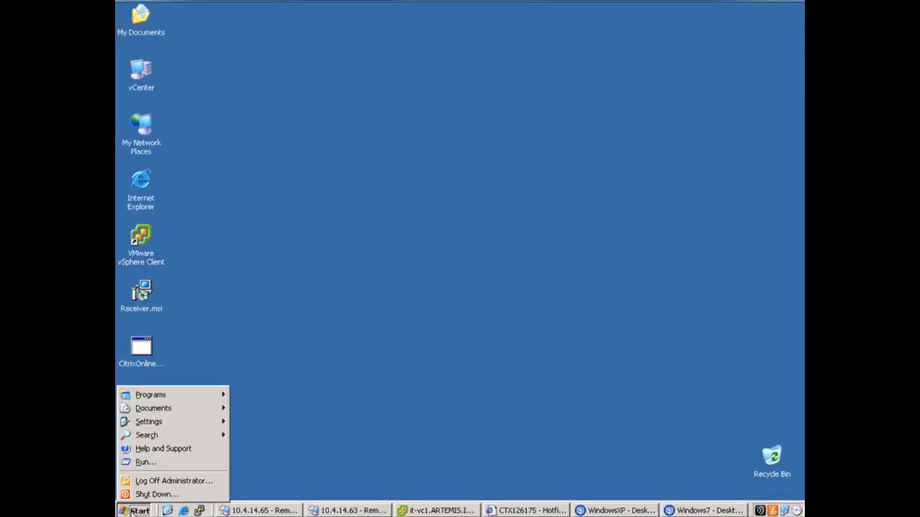
mouse_move(177, 396)
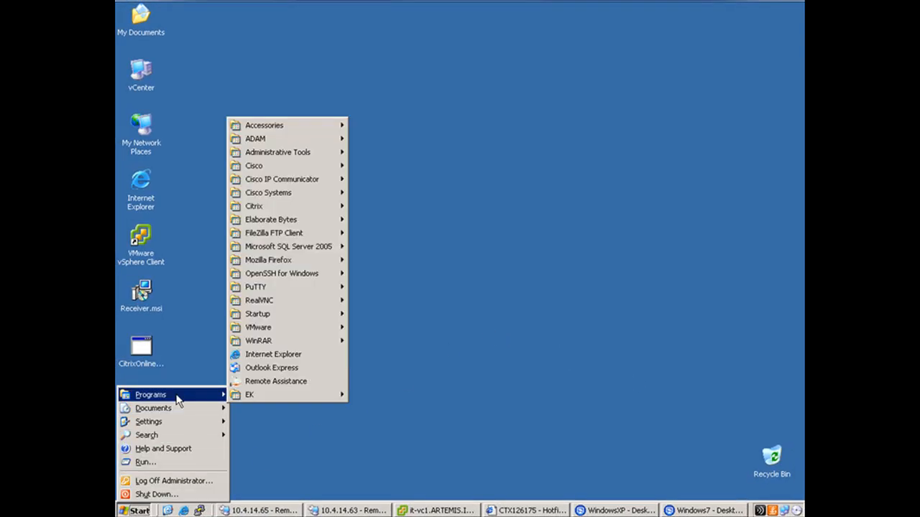
mouse_move(267, 400)
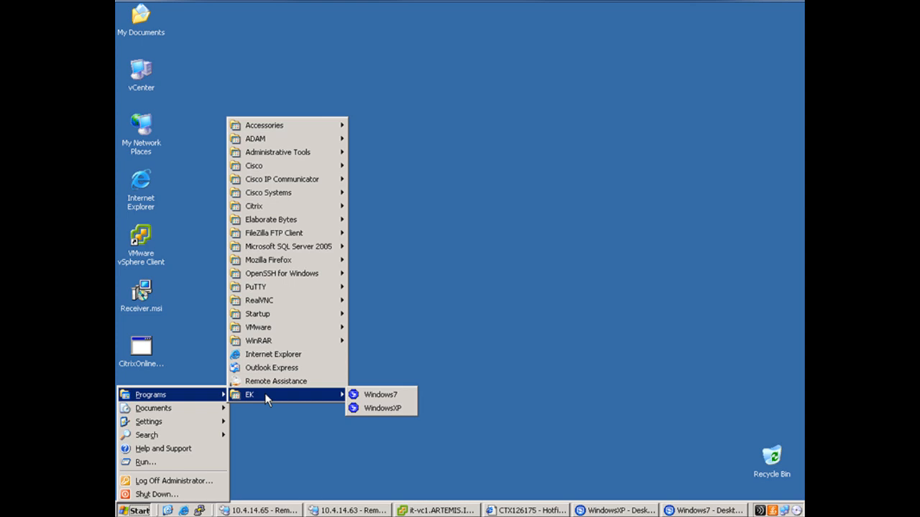
drag(265, 395, 435, 286)
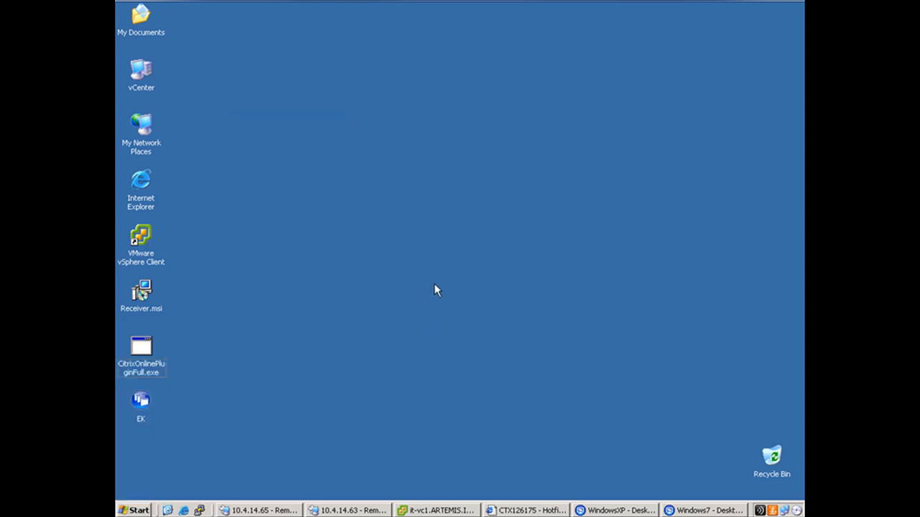